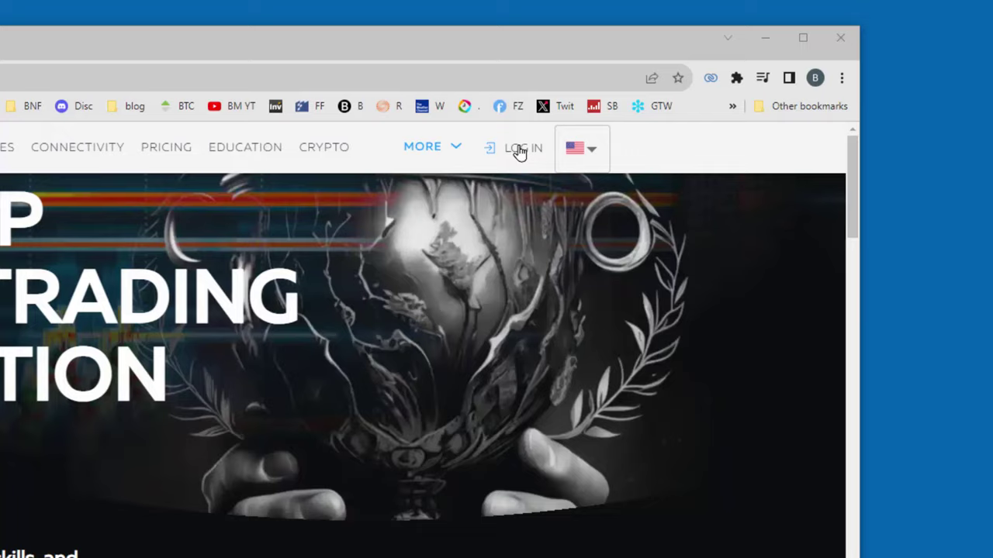
- Log in on bookmap.com to reach the Bookmap Portal's Get Started page
click(520, 152)
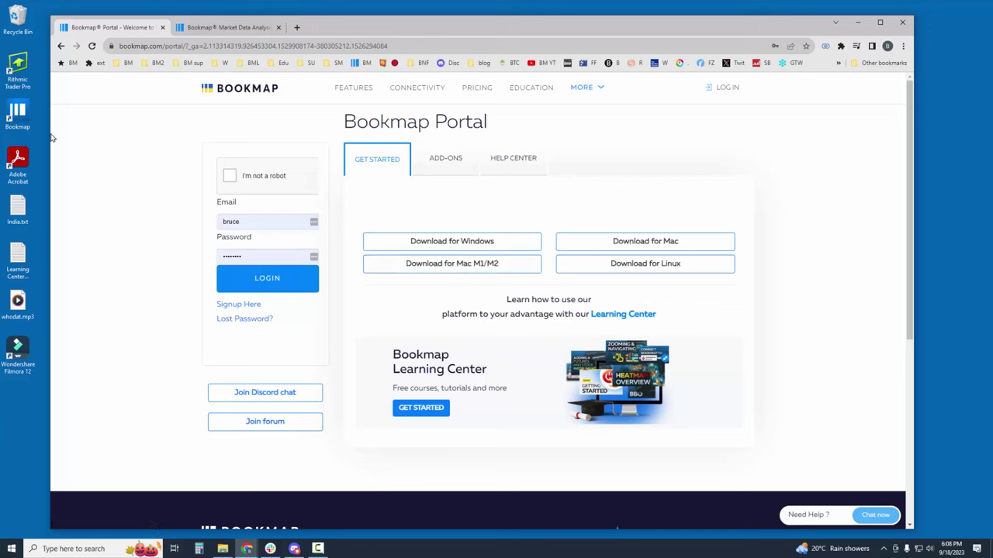
- Launch Bookmap and enable Record orders alongside Record Live data in Trading mode
double_click(18, 115)
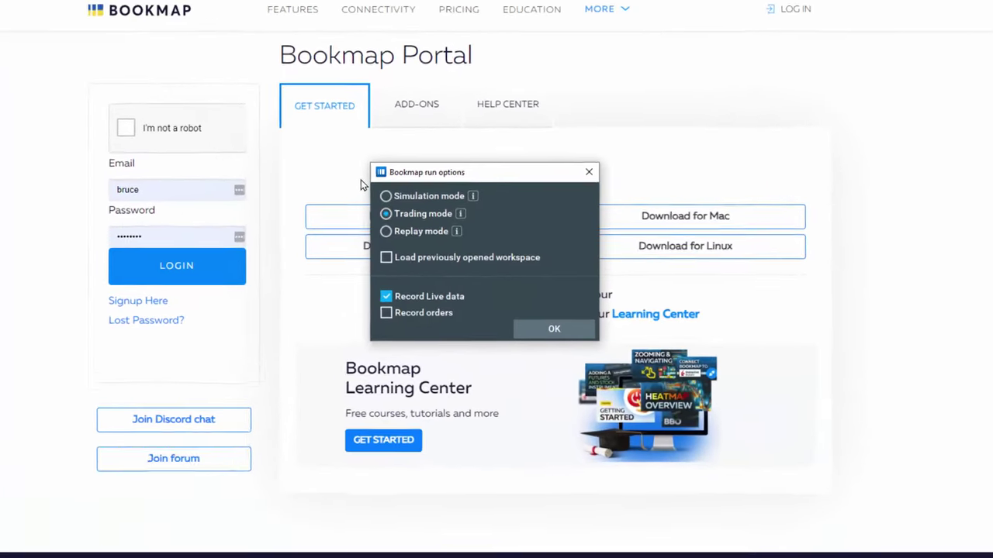
mouse_move(435, 168)
mouse_down()
mouse_move(399, 153)
mouse_move(440, 156)
mouse_move(420, 170)
mouse_up()
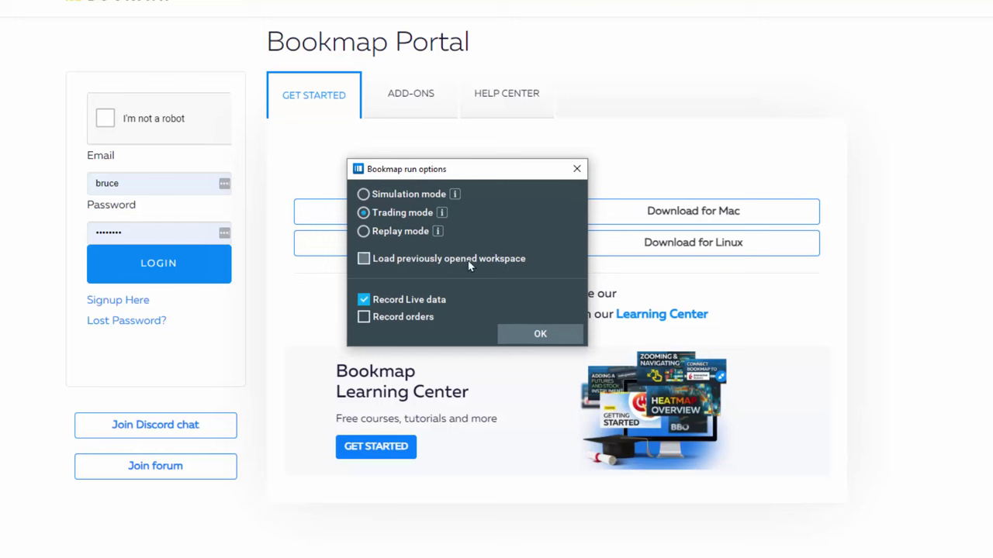
click(392, 320)
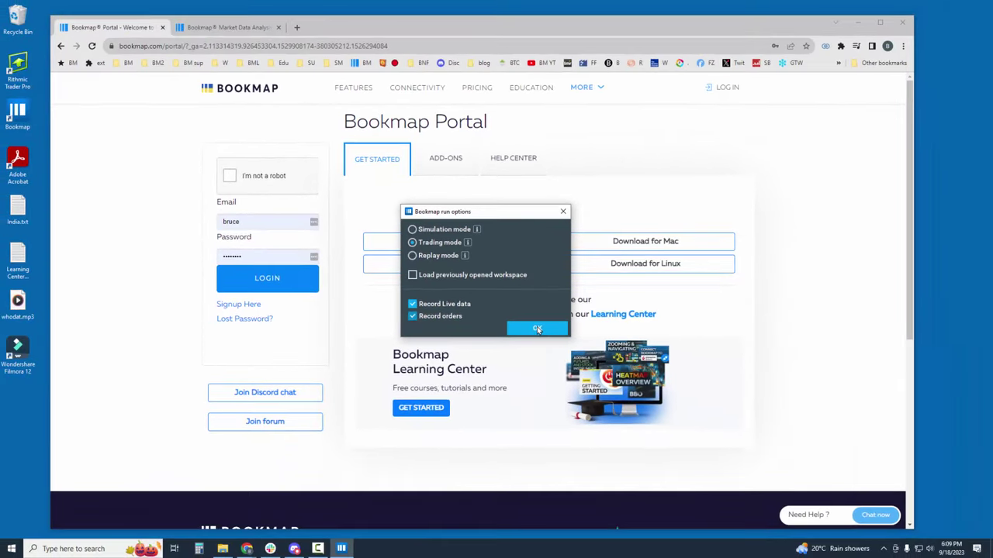
- Confirm startup options, then install the Trading simulator plugin via Connections > Configure > Add/Remove Platforms
click(540, 332)
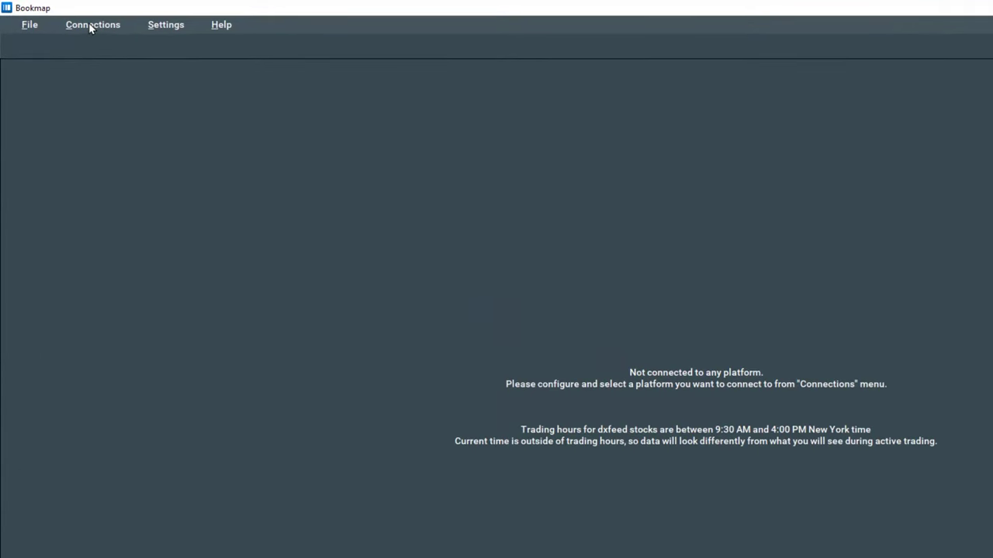
click(90, 28)
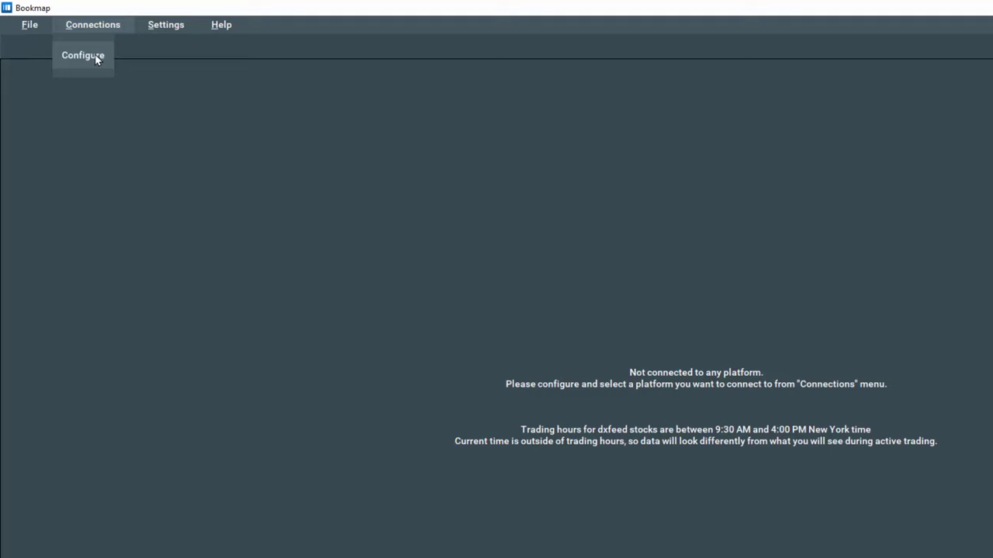
click(97, 56)
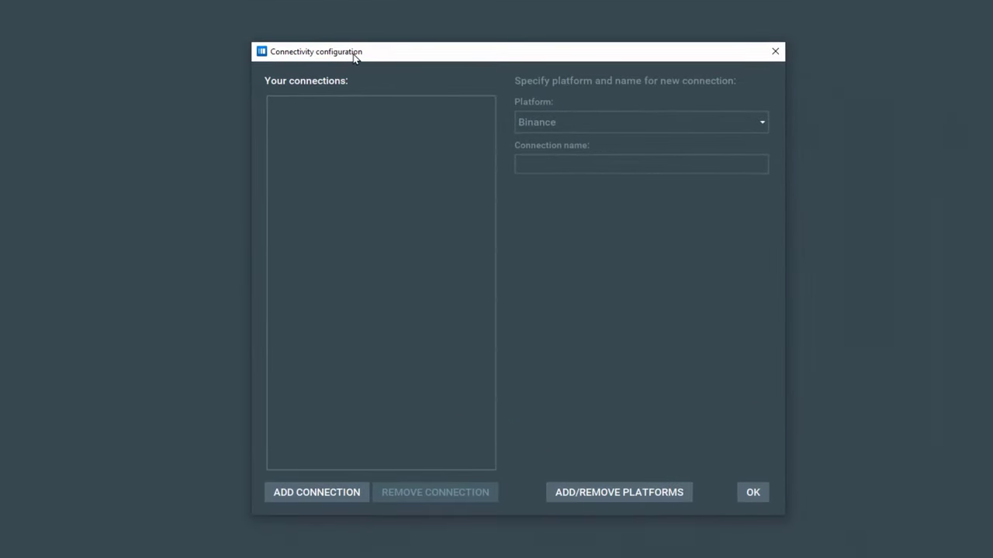
click(667, 486)
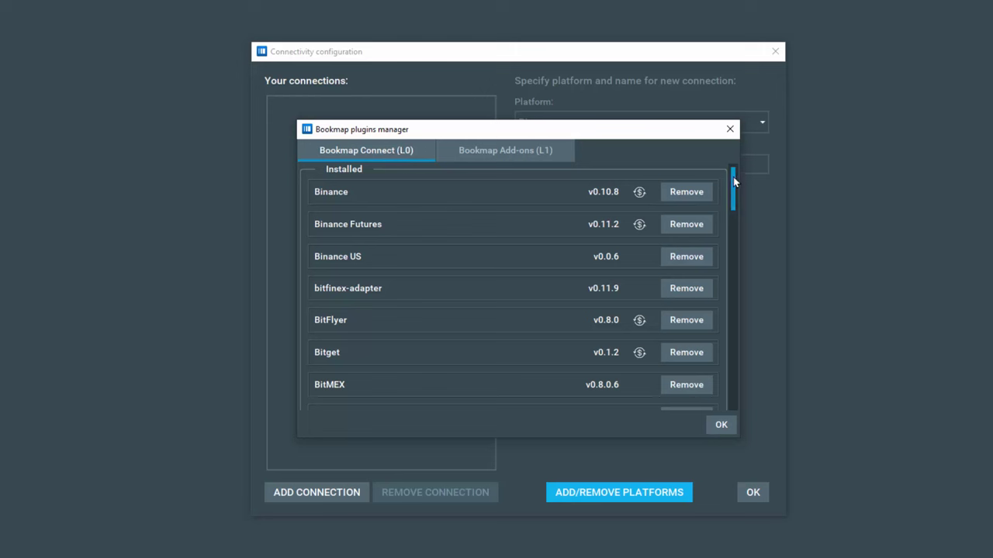
drag(734, 182, 734, 379)
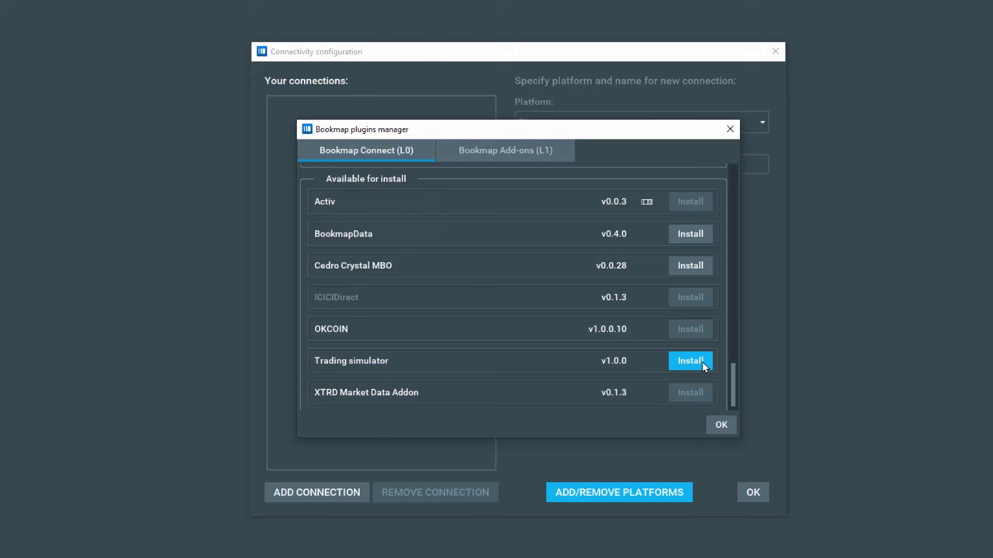
click(700, 366)
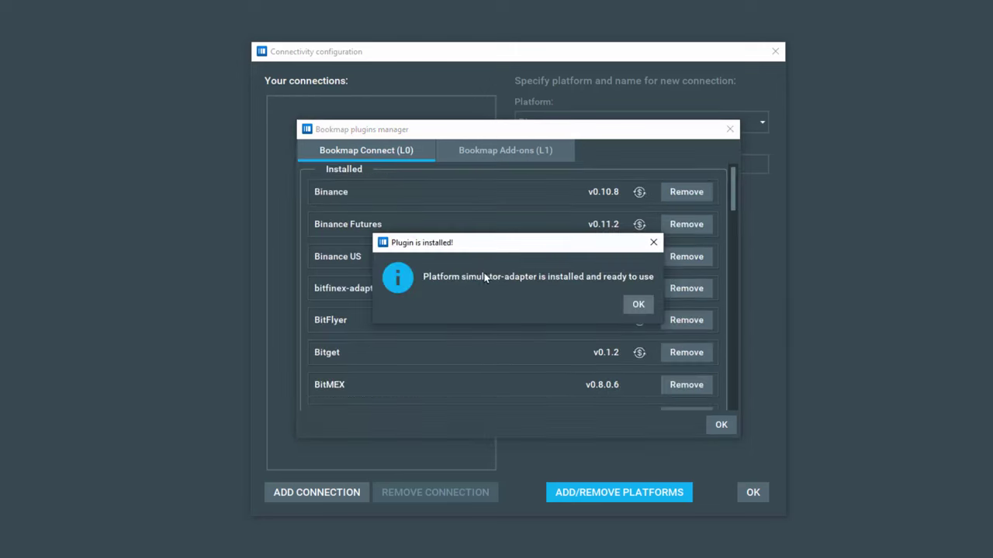
- Dismiss the simulator confirmation and install the BookmapData connector plugin
click(637, 306)
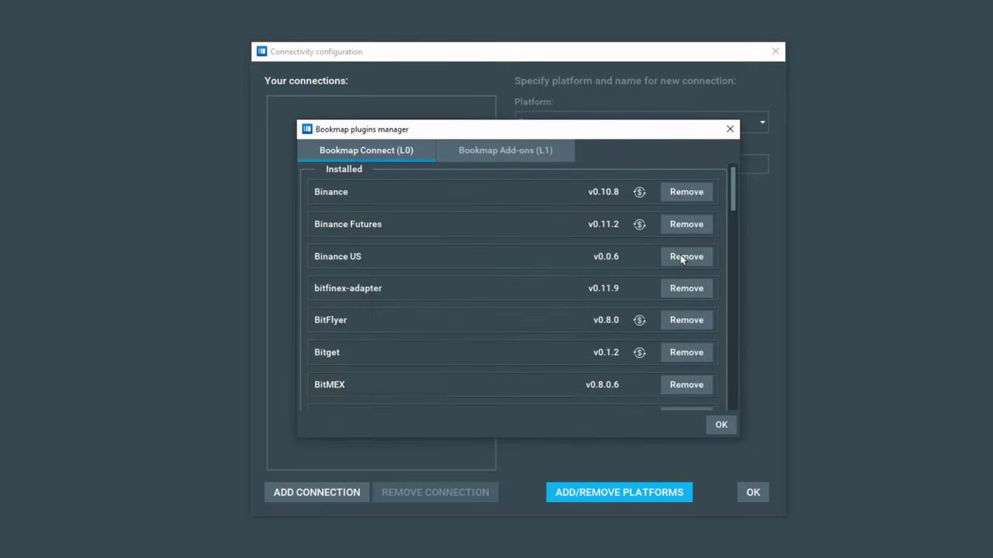
drag(732, 180, 725, 372)
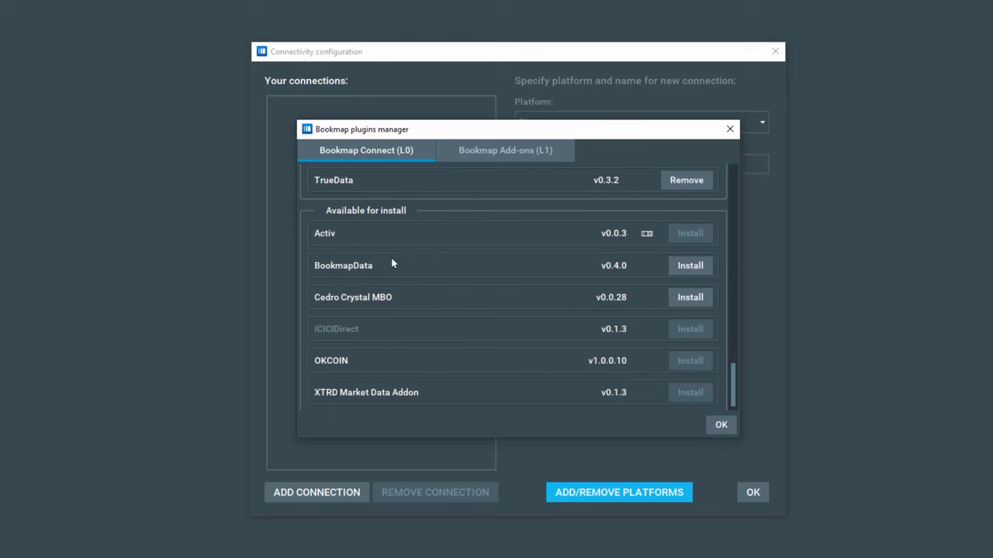
click(687, 266)
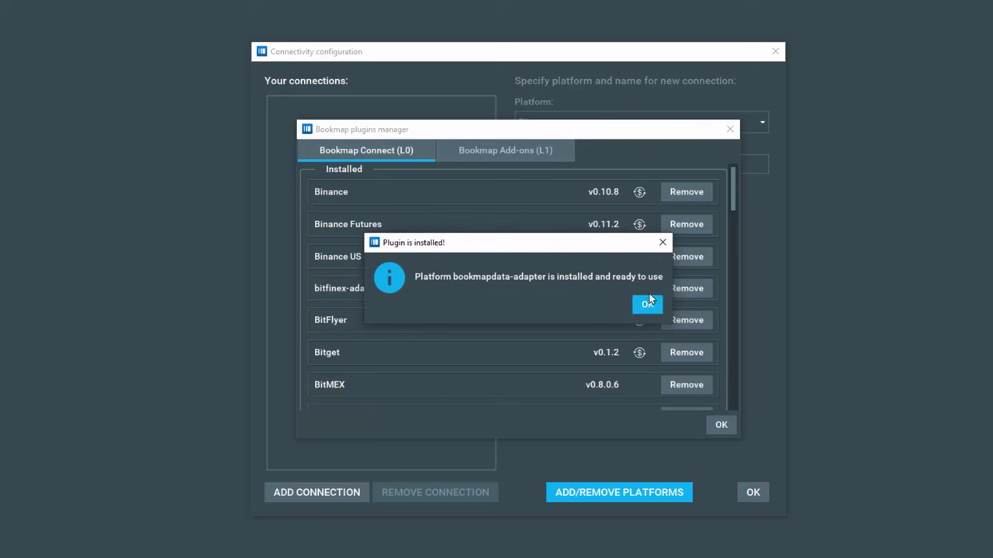
click(647, 304)
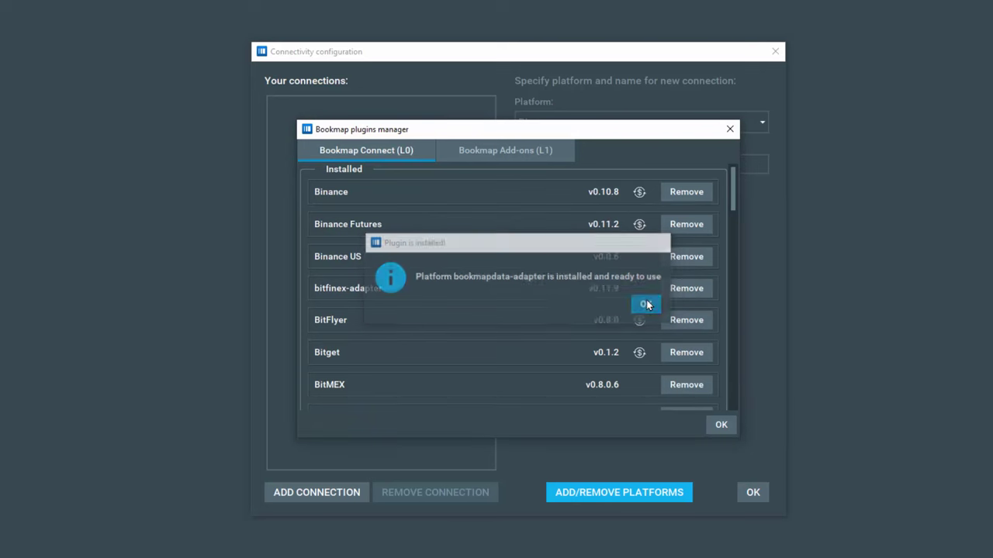
- Close the plugins manager and save a new connection with platform Trading simulator
click(722, 425)
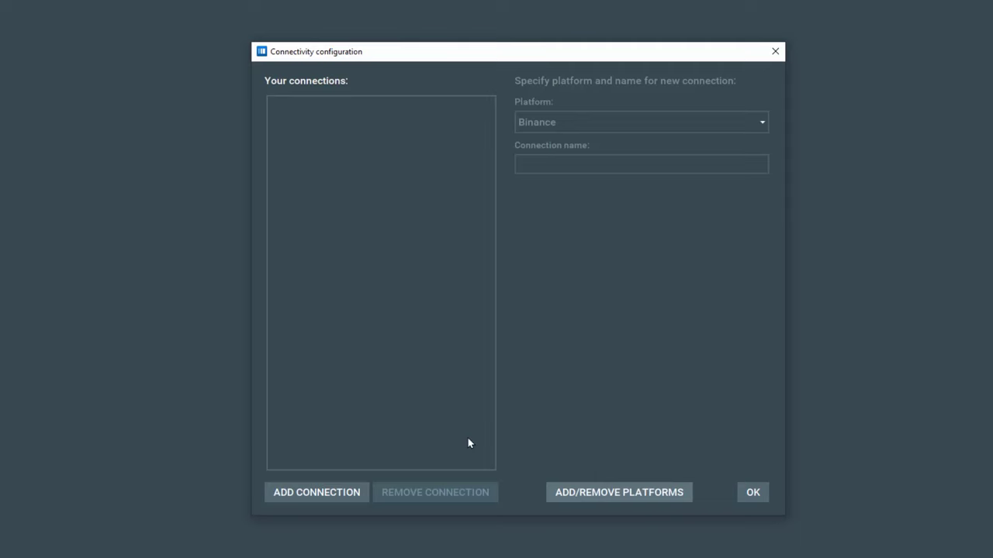
click(328, 495)
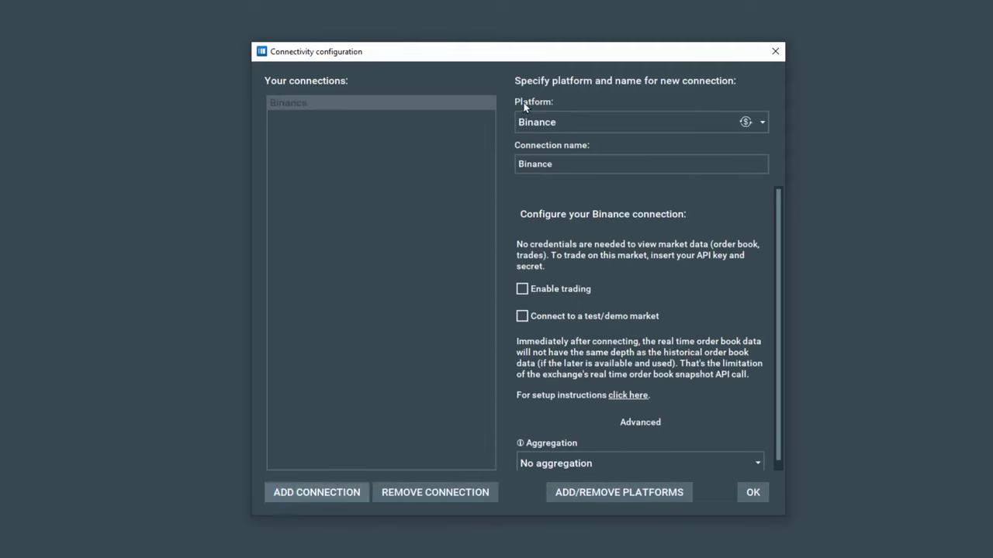
click(583, 124)
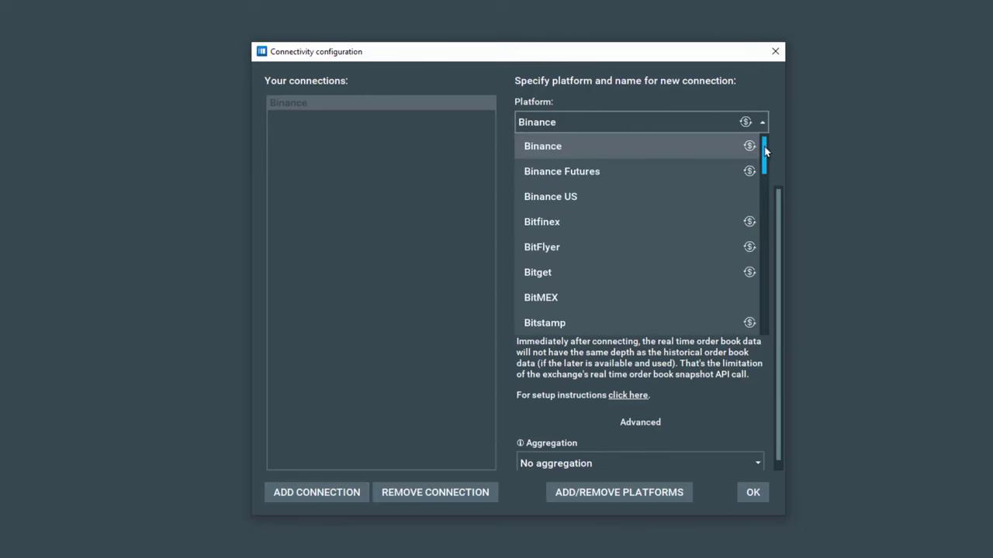
drag(764, 144, 769, 294)
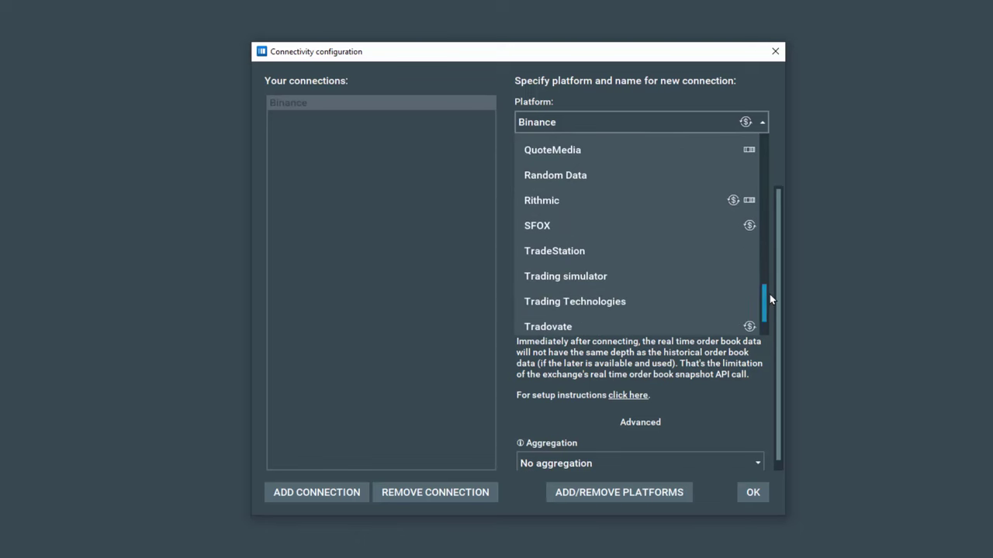
click(587, 276)
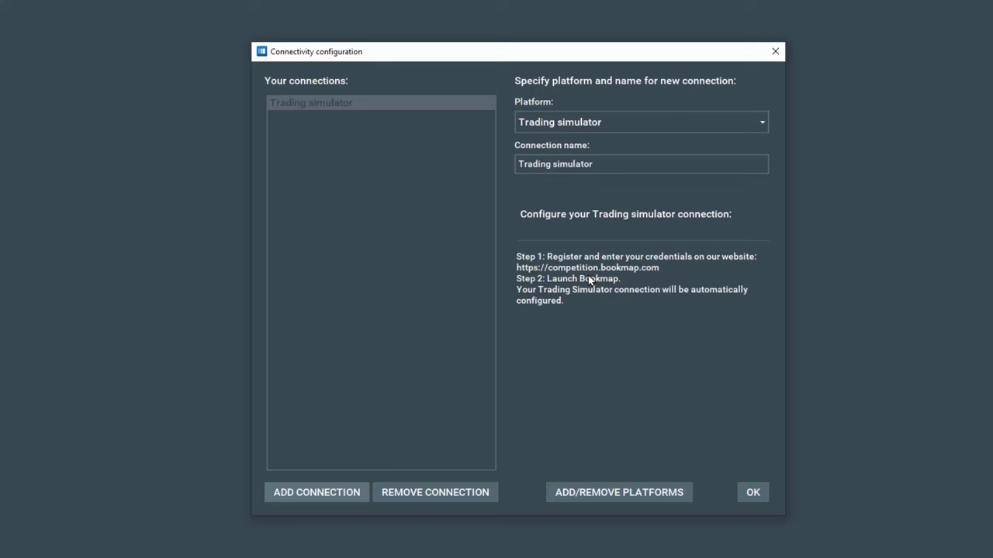
click(753, 496)
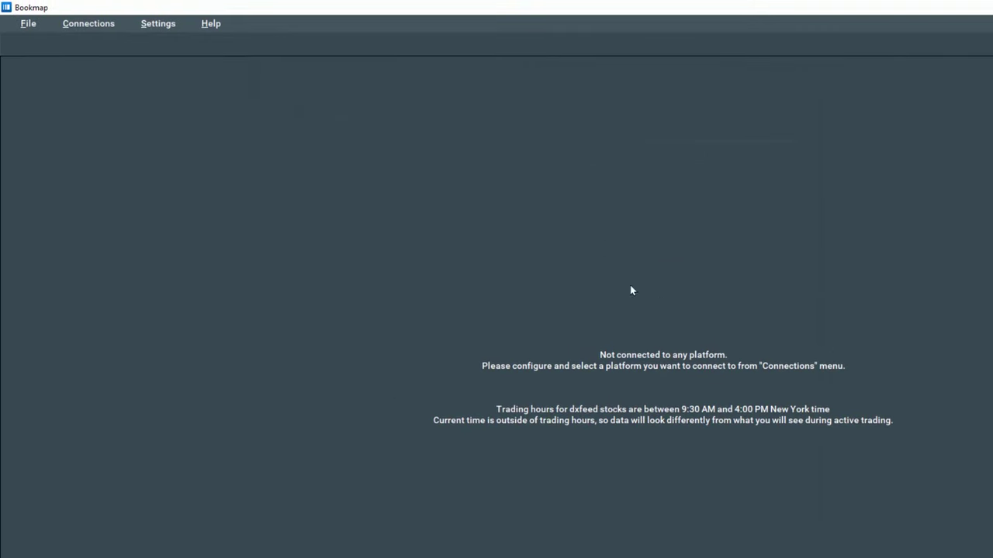
- Add a second connection in Connections > Configure with BookmapData as its platform
click(82, 23)
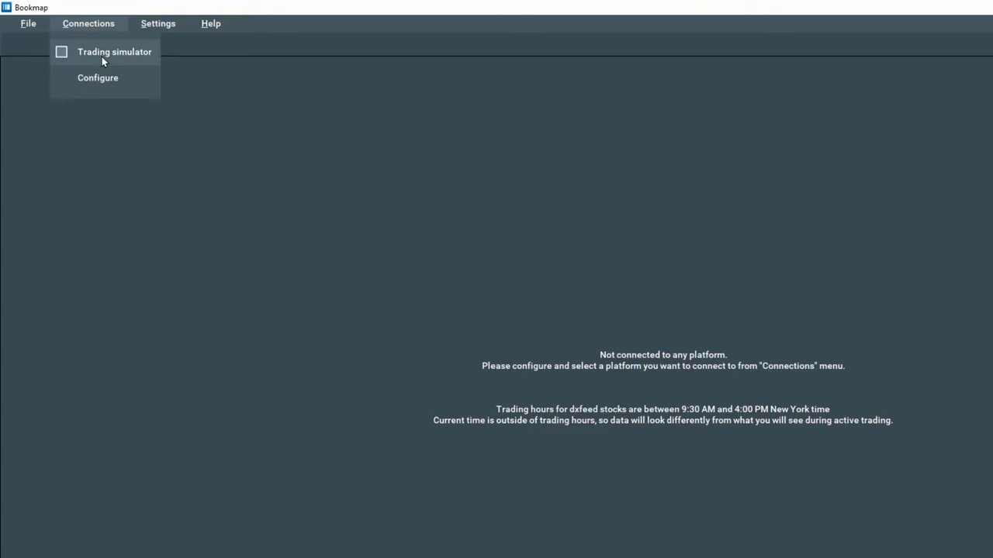
click(112, 77)
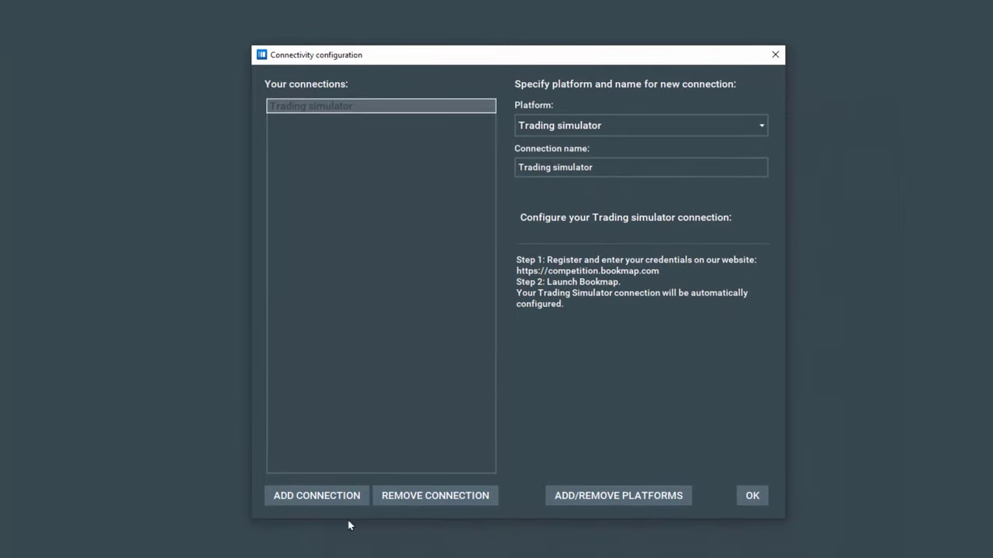
click(335, 497)
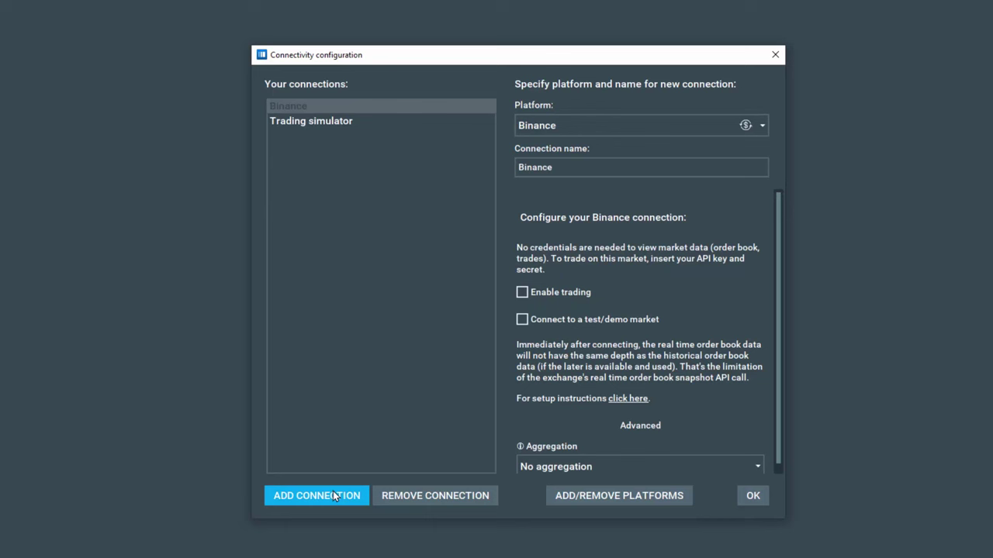
click(567, 122)
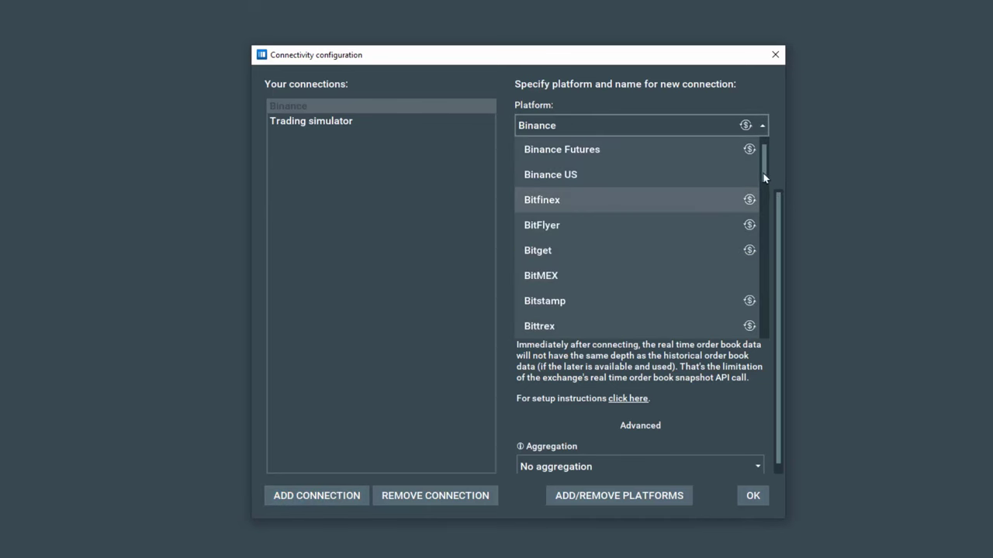
scroll(764, 174, down, 3)
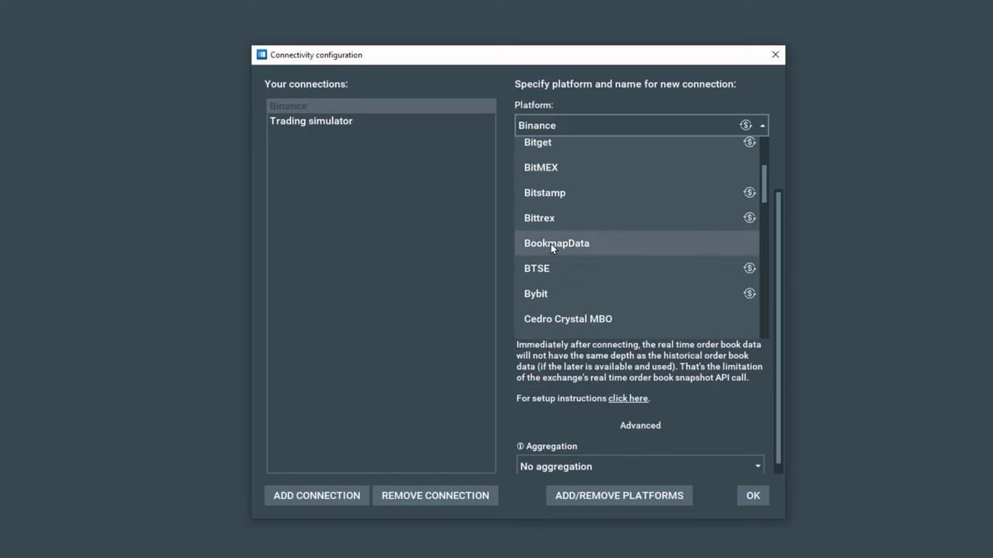
click(579, 243)
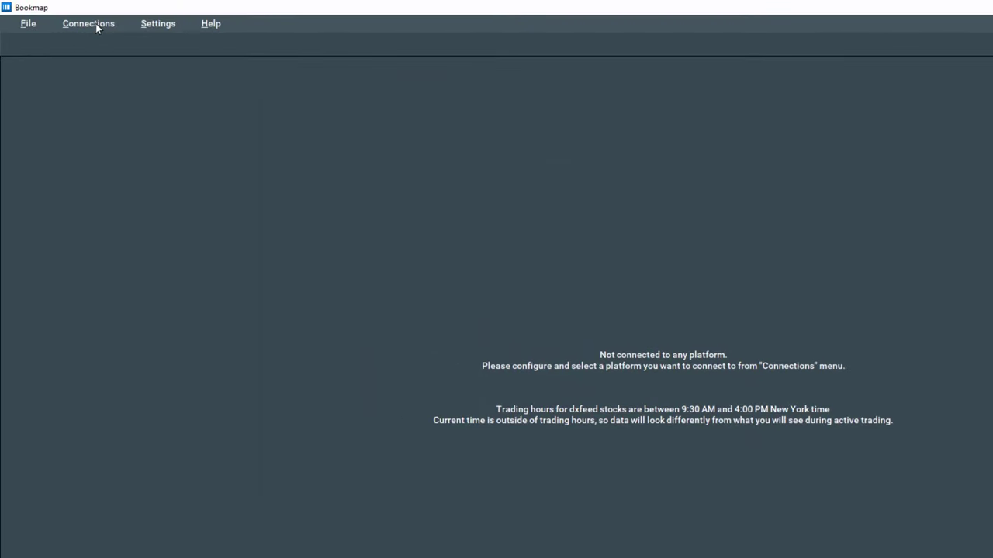
- Tick Trading simulator in the Connections menu to connect it alongside BookmapData
click(96, 23)
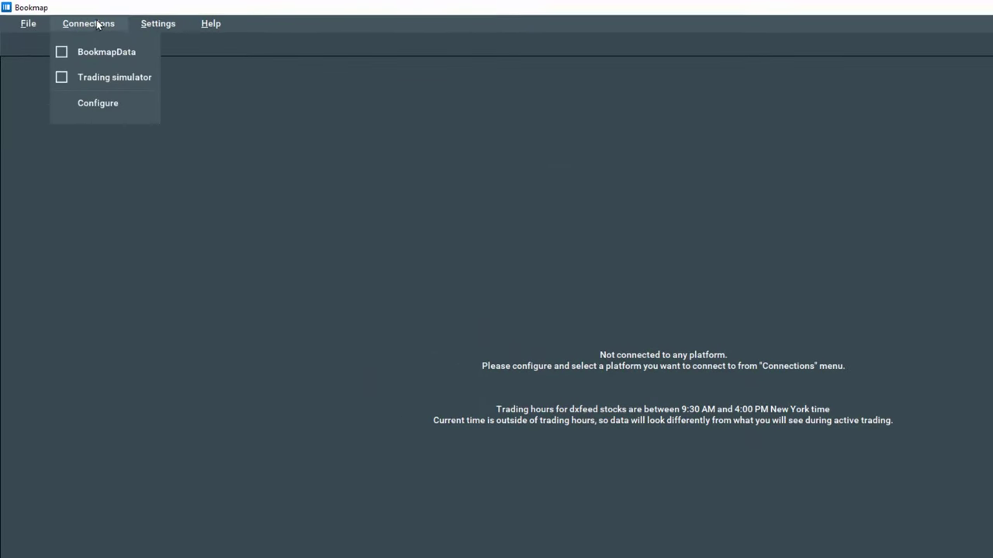
click(62, 77)
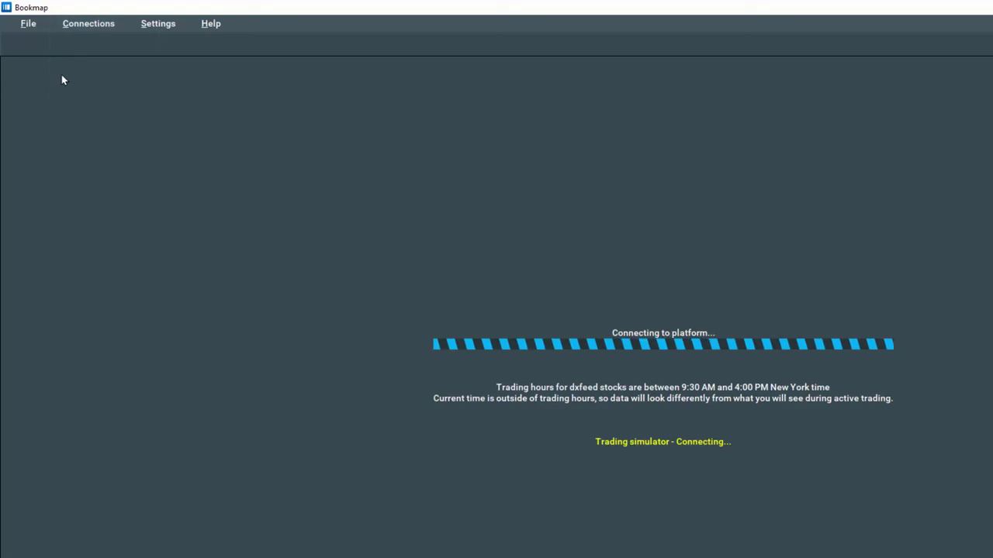
click(86, 23)
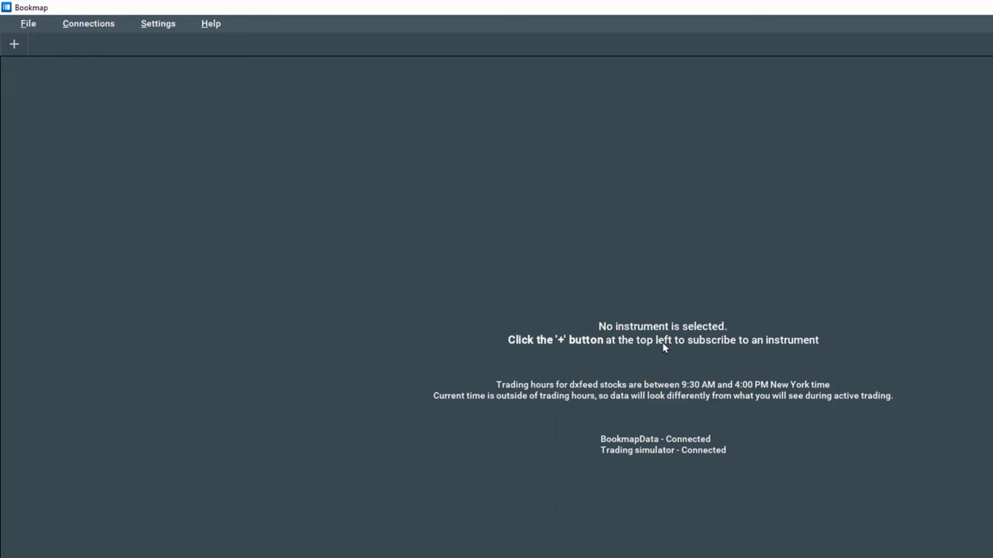
- Subscribe to BTCUSDT via BookmapData, type COMPETITION, exchange MULTIBOOK, tick size 1
click(14, 47)
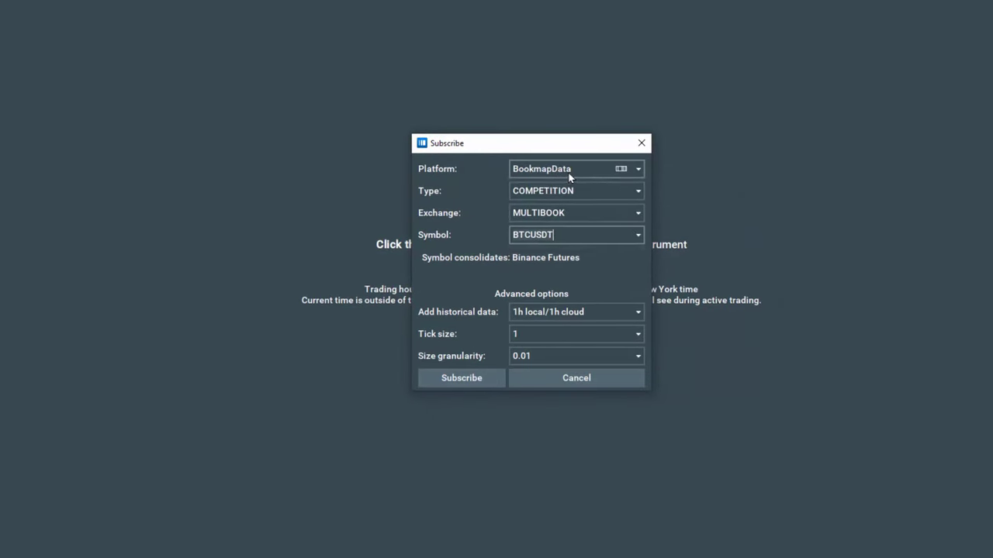
click(701, 270)
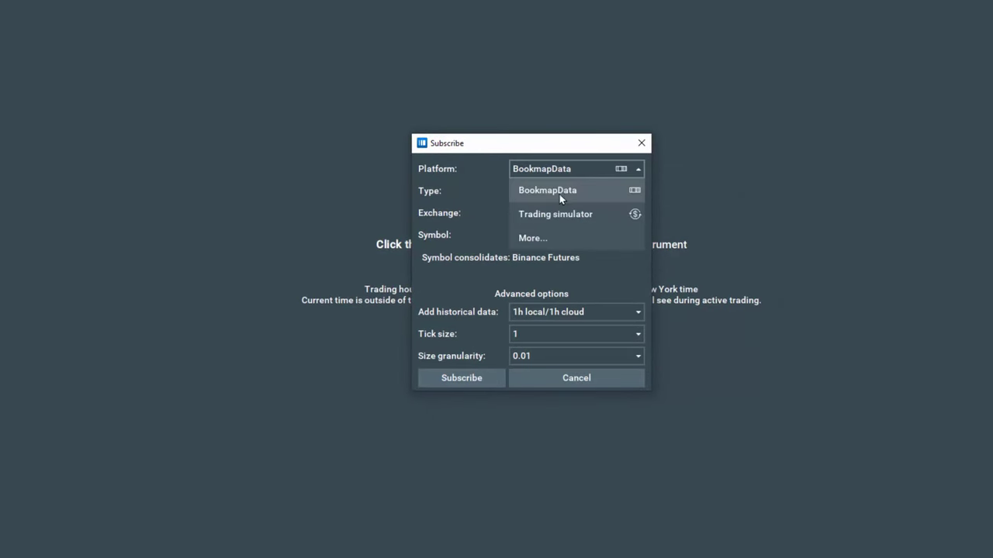
click(569, 191)
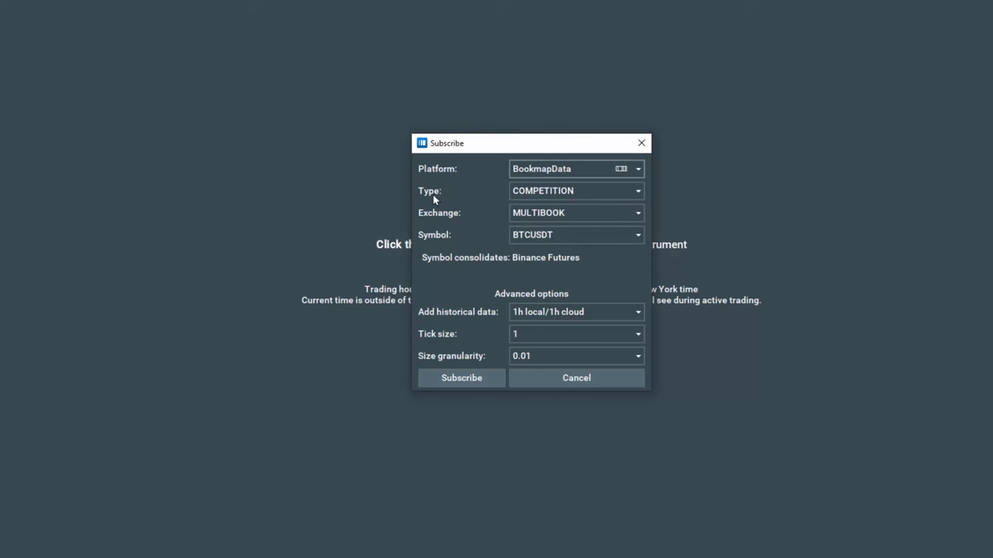
click(603, 189)
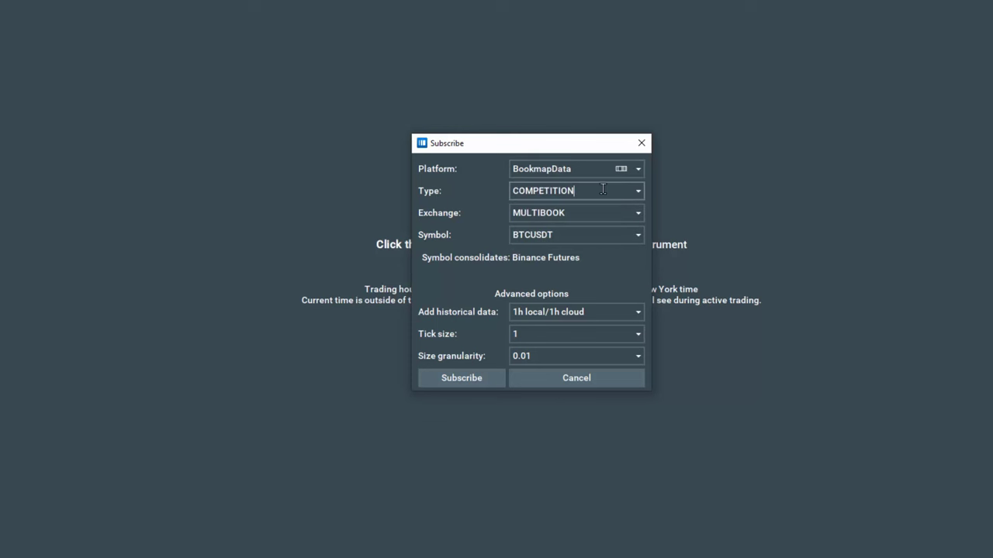
click(639, 193)
click(640, 194)
click(637, 214)
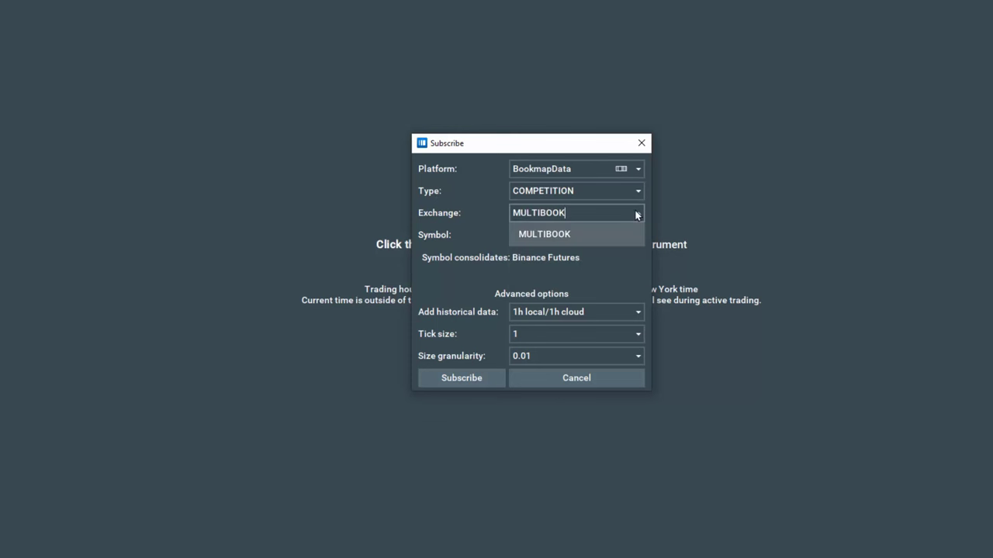
click(637, 215)
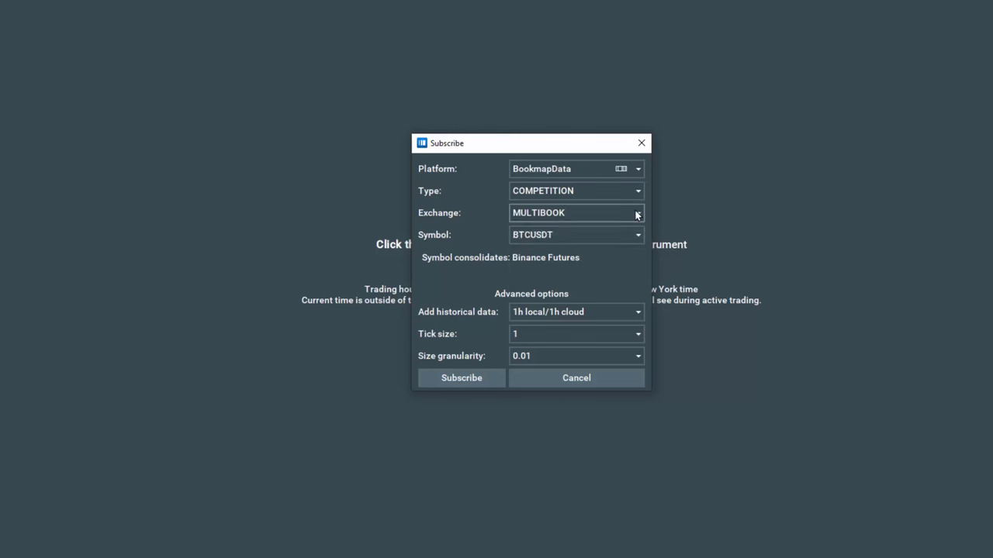
click(555, 334)
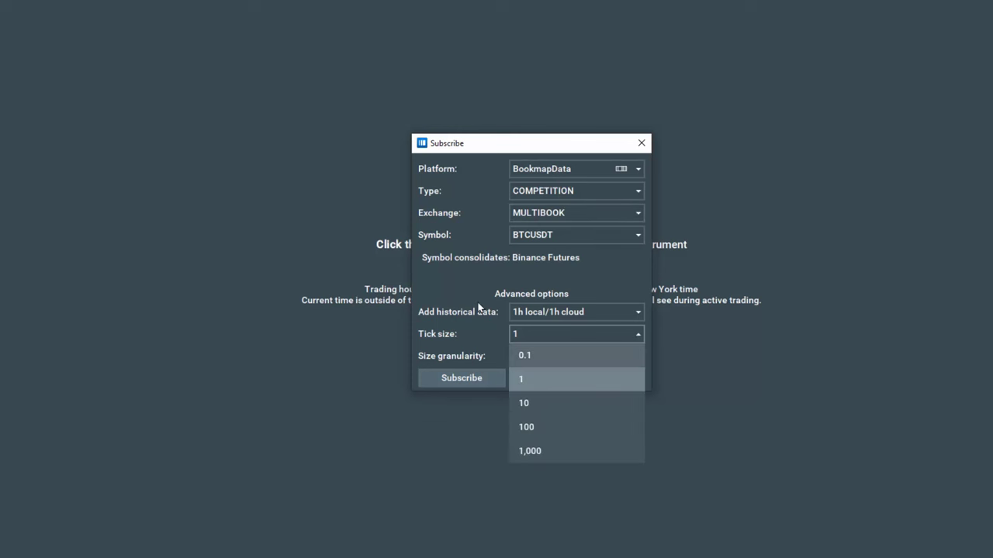
click(543, 379)
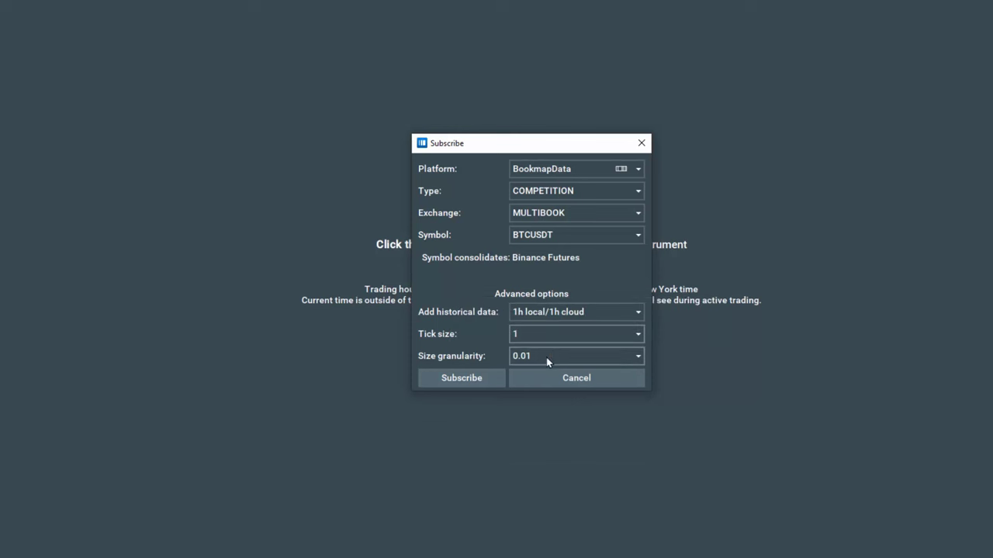
click(467, 377)
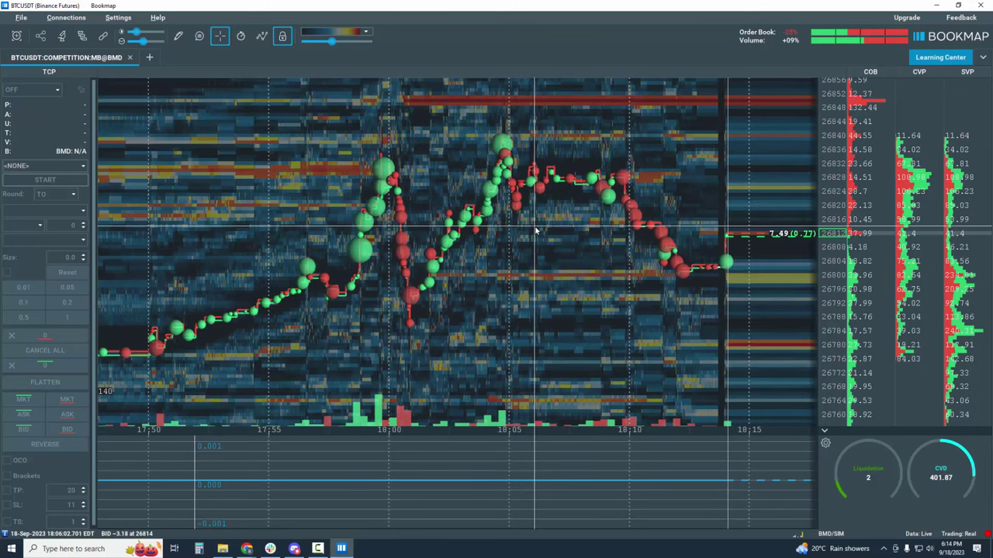
click(283, 37)
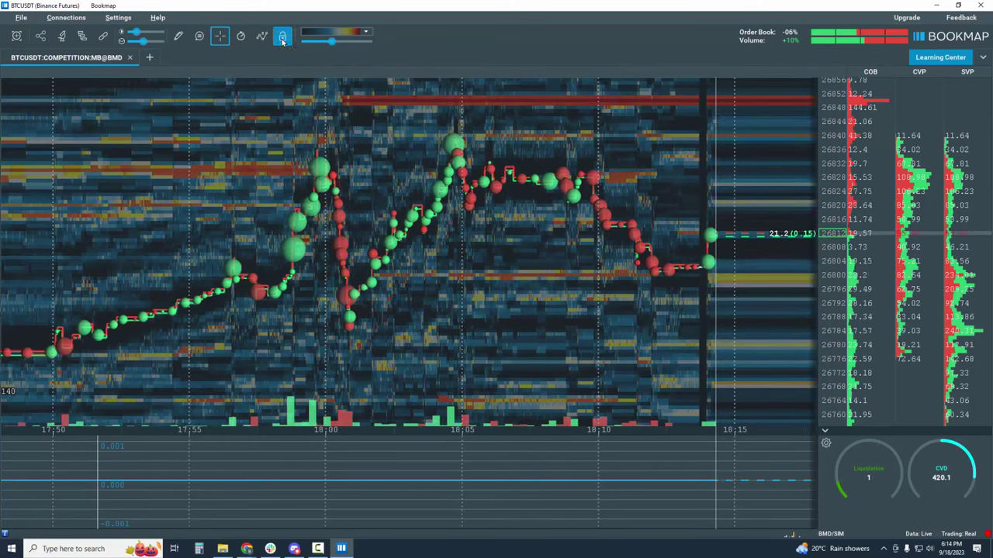
click(282, 38)
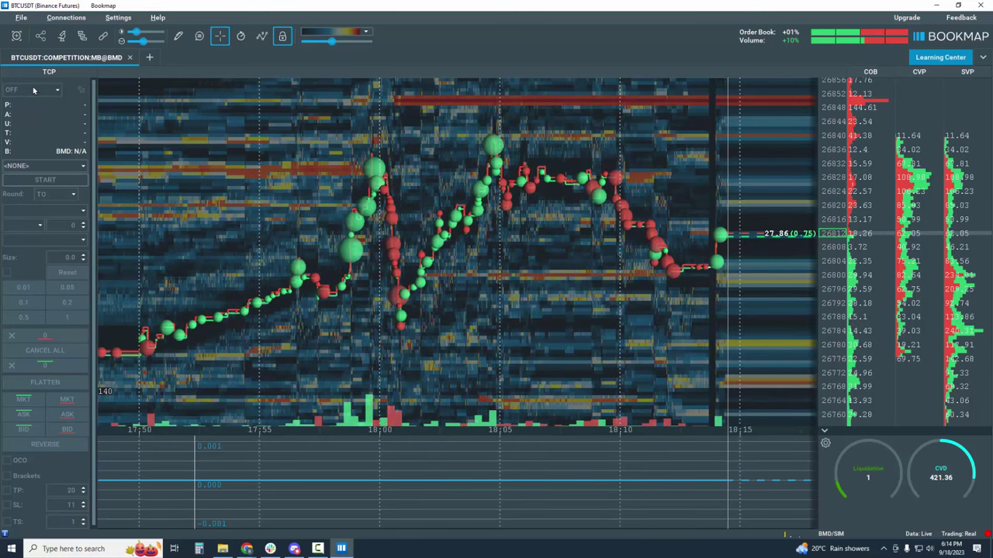
click(45, 166)
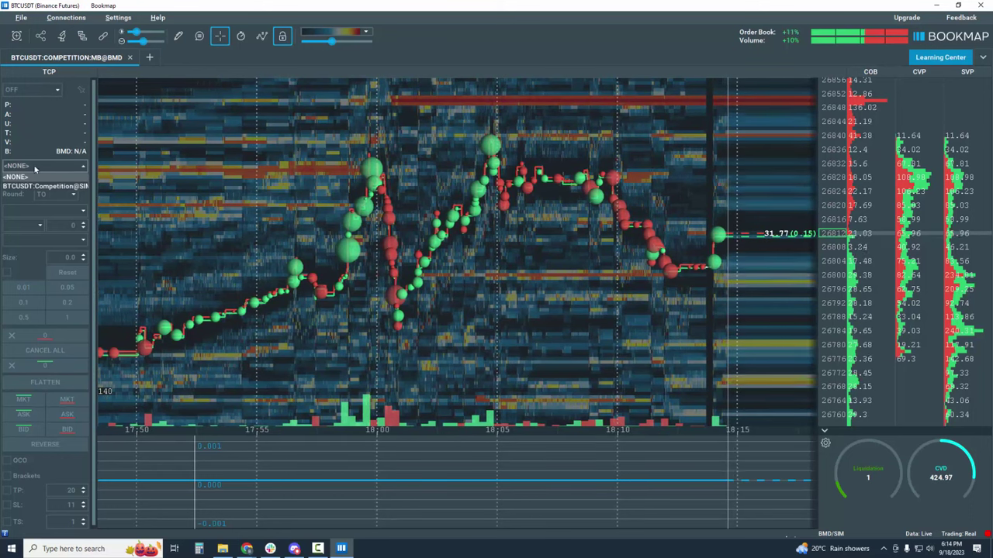
click(51, 166)
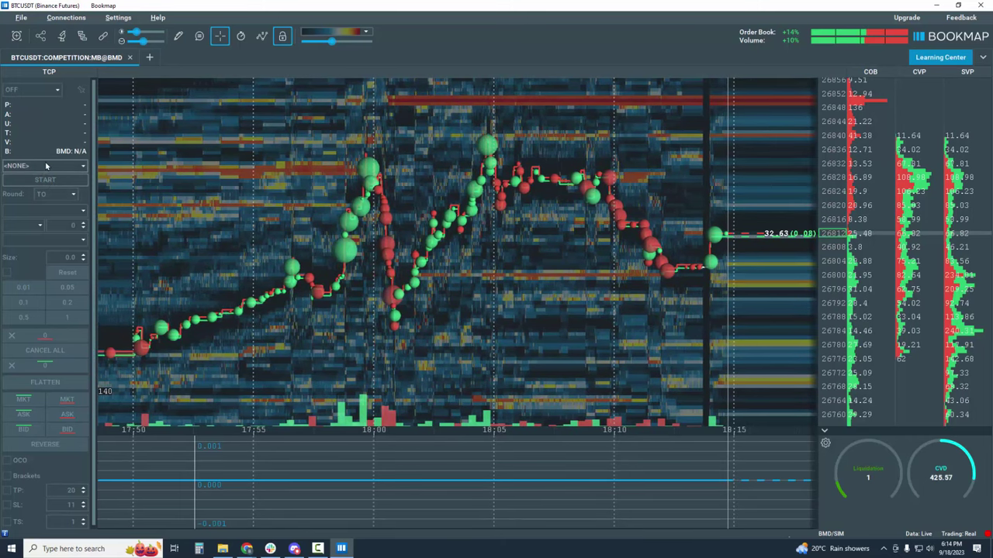
- Restore the side panel layout and add a Cross instrument trading panel
right_click(47, 165)
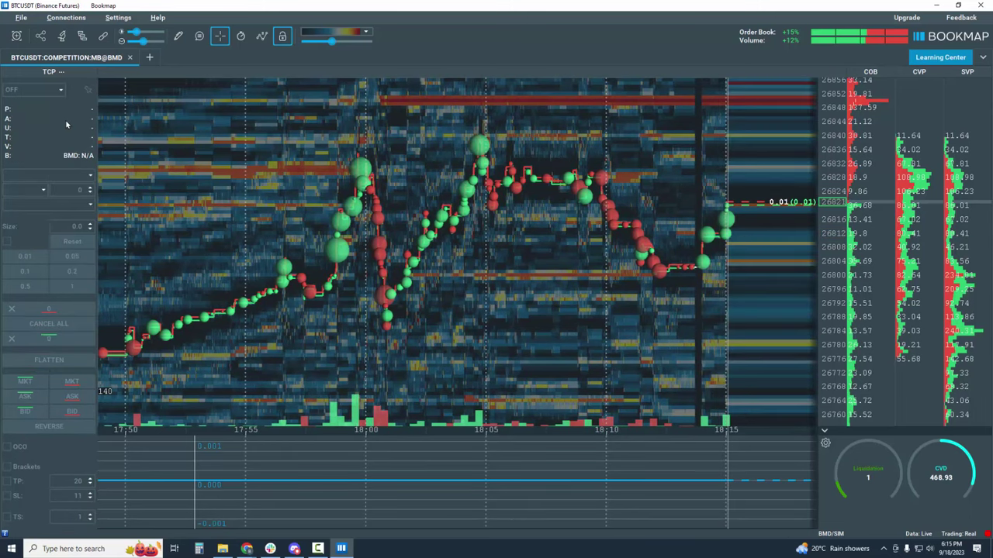
click(67, 172)
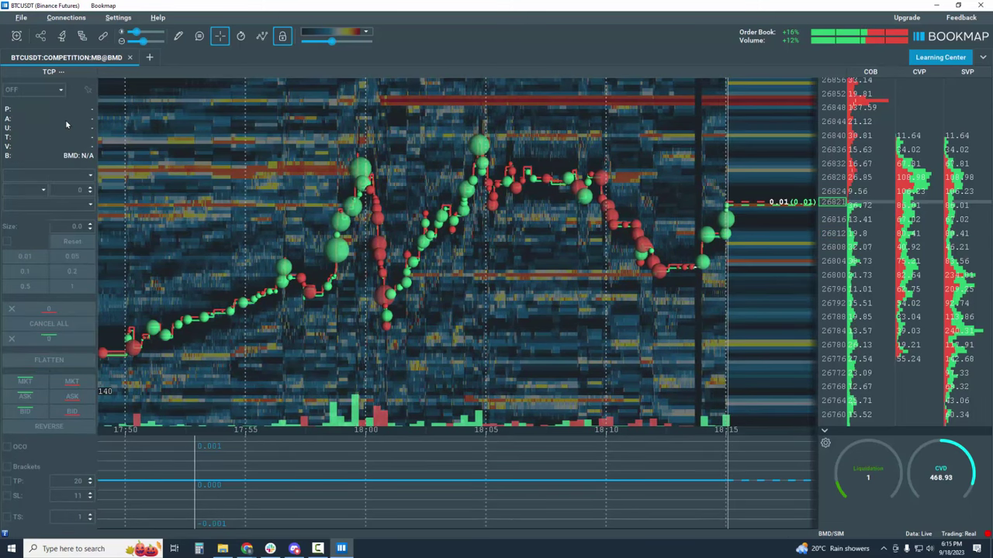
right_click(41, 164)
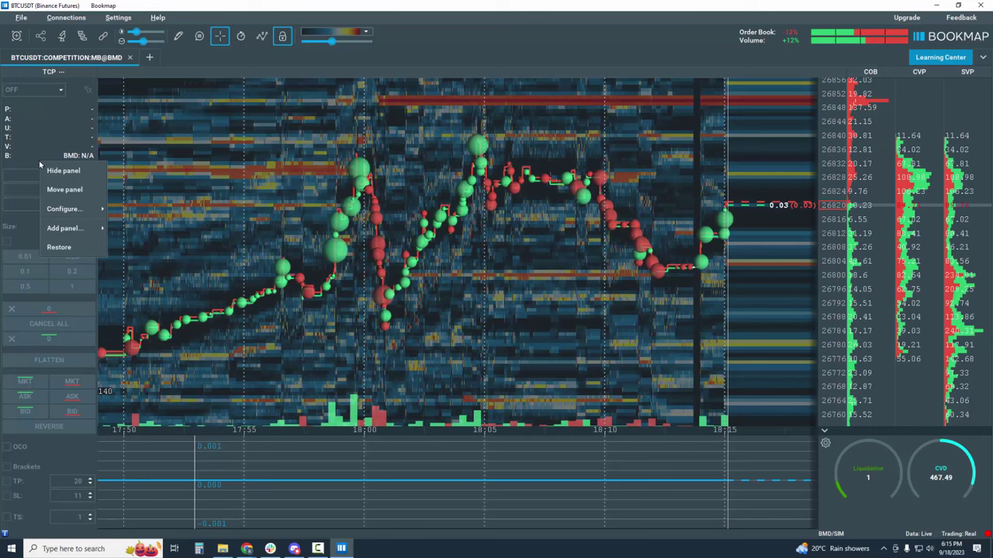
mouse_move(66, 229)
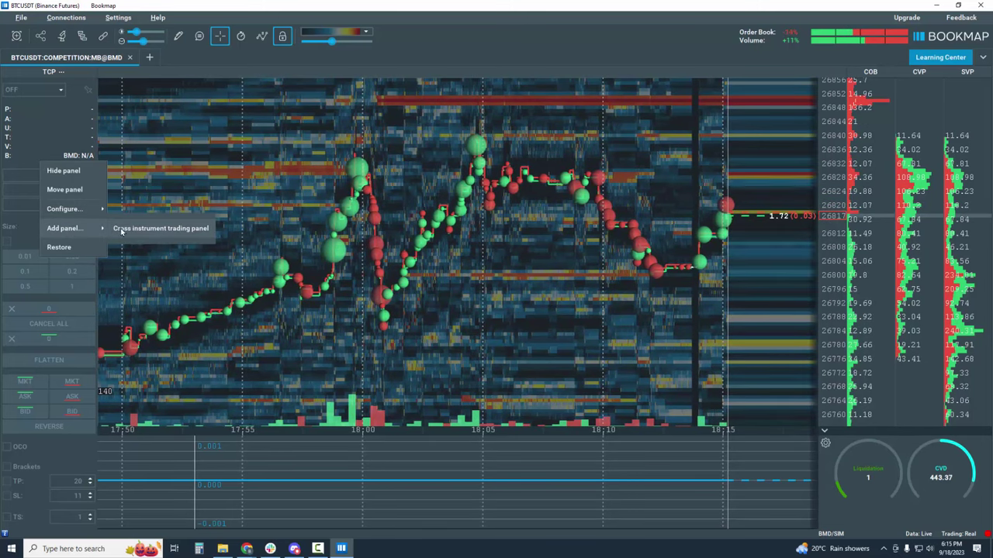
click(198, 230)
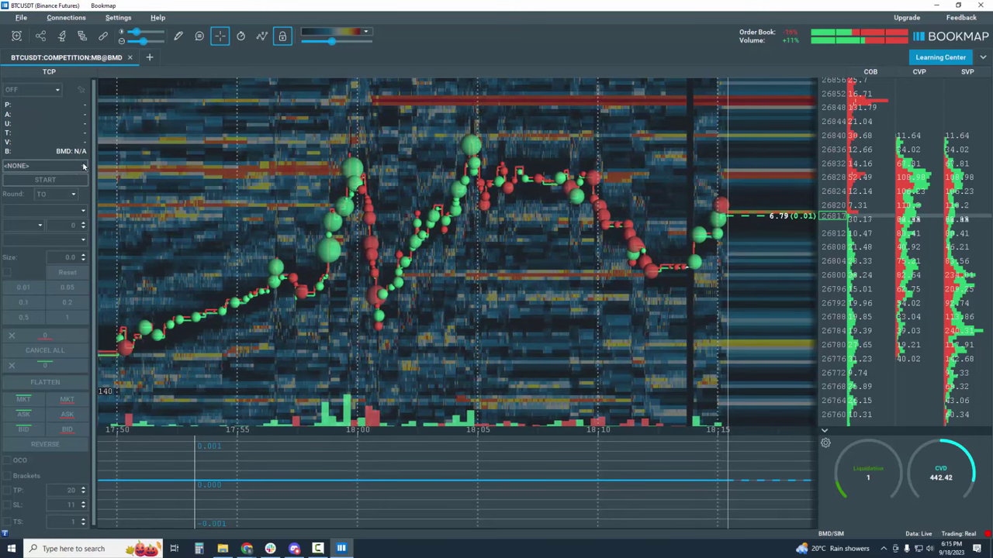
- Start cross-trading the chart into BTCUSDT:Competition@SIM and acknowledge the confirmation
click(64, 166)
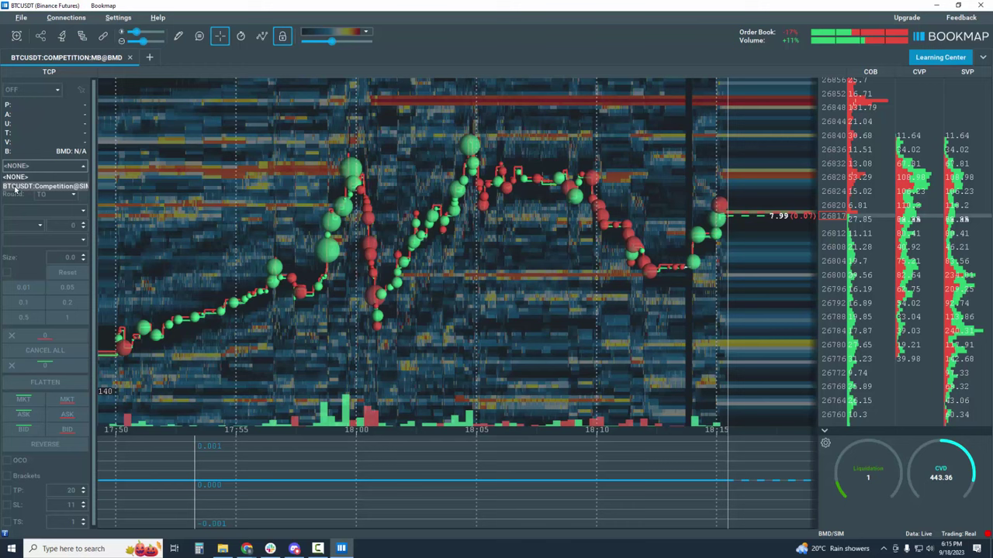
click(59, 188)
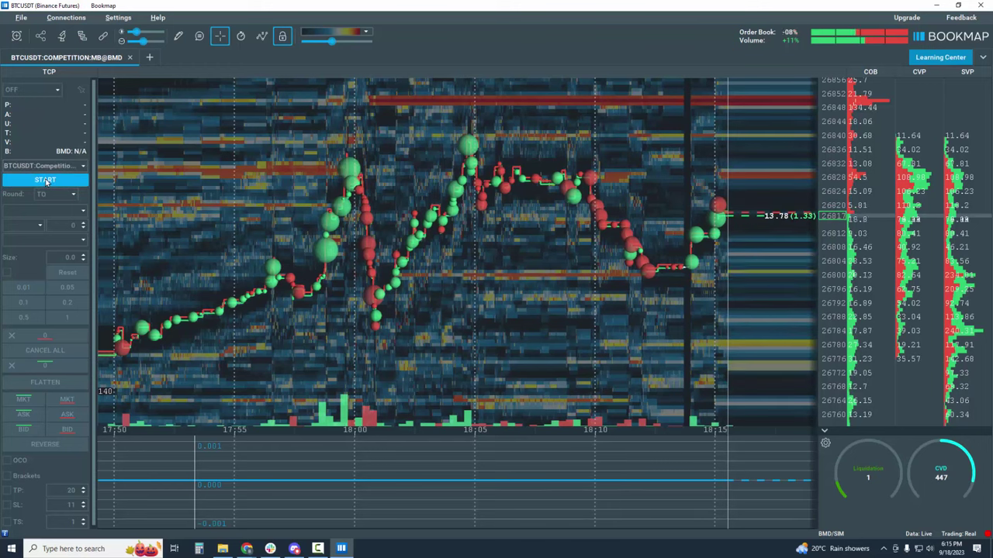
click(46, 181)
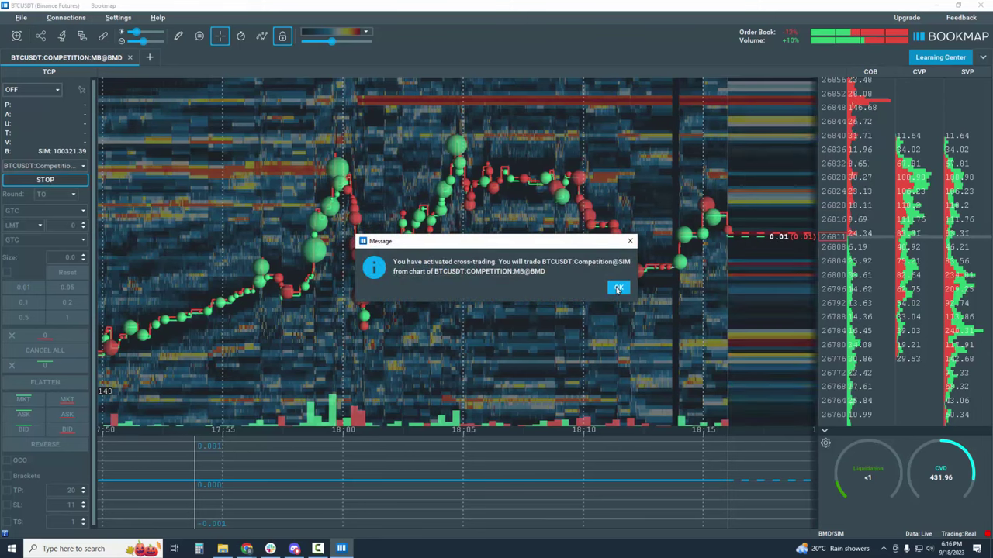
click(618, 289)
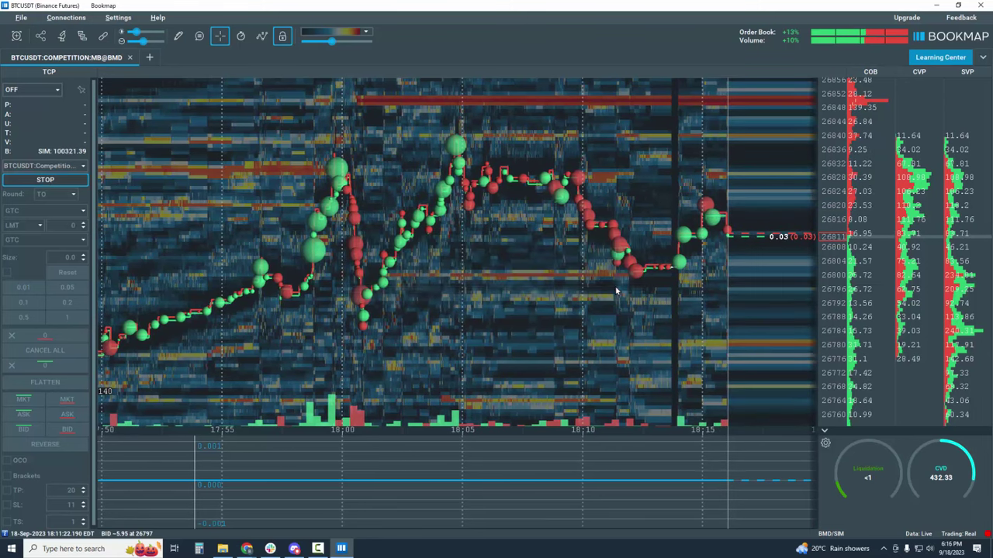
- Set the order-entry mode to BOTH and the order size to 0.1
click(24, 90)
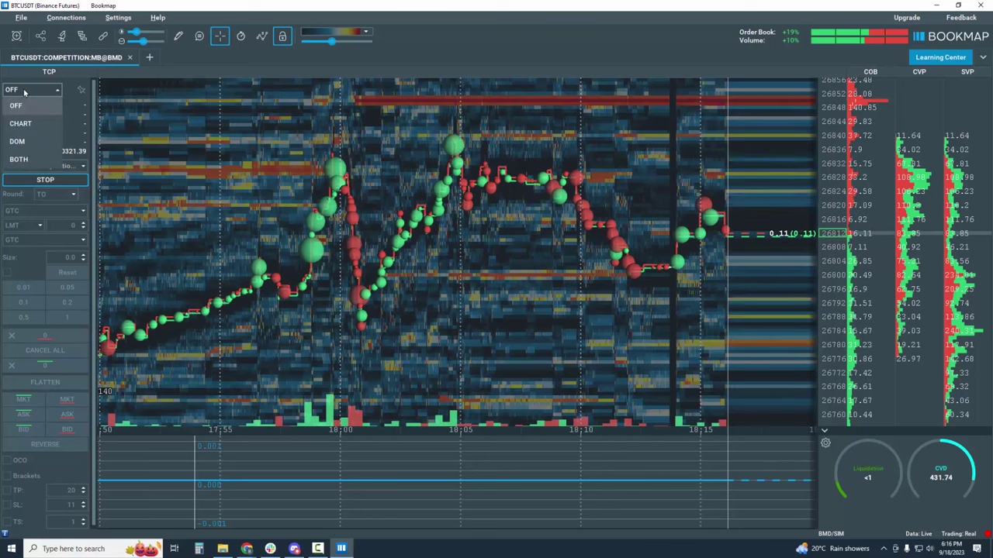
click(24, 160)
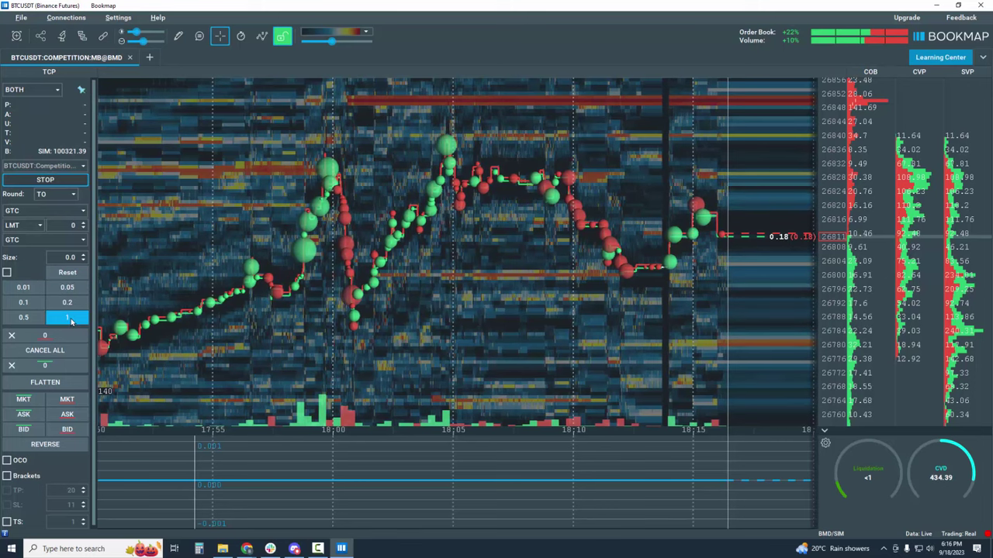
click(30, 303)
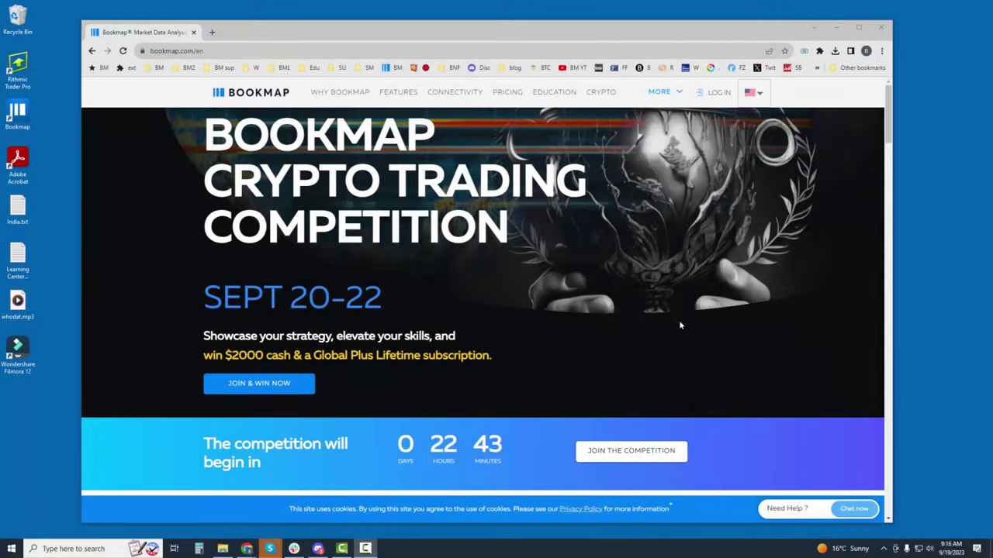
- From bookmap.com's MORE menu, open the Learning Center's Getting Started course and expand its Trading lessons
click(661, 93)
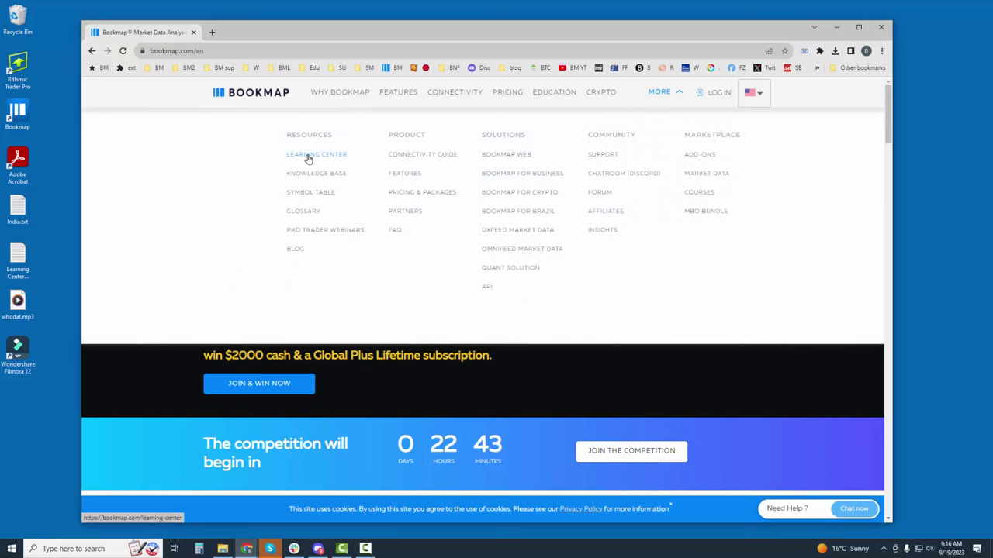
click(308, 156)
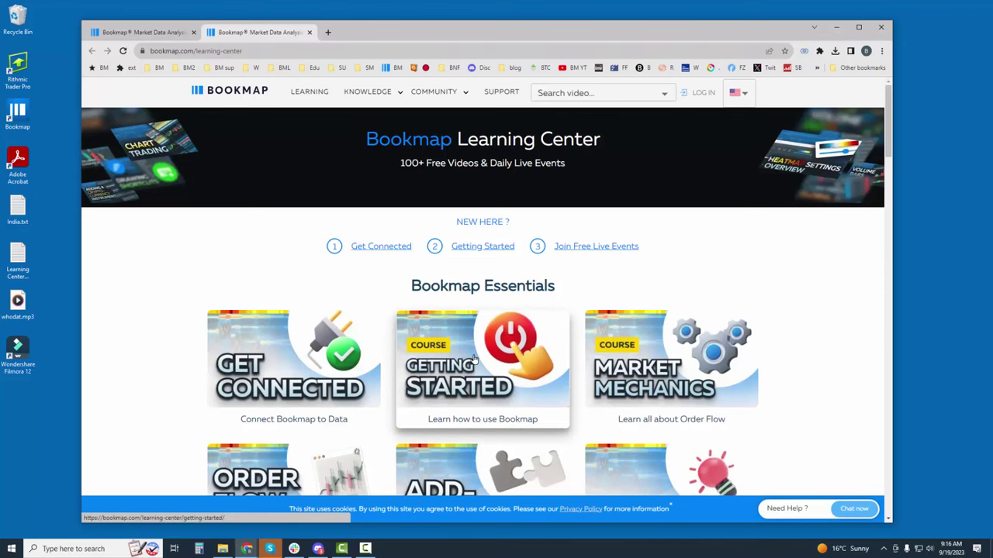
click(475, 358)
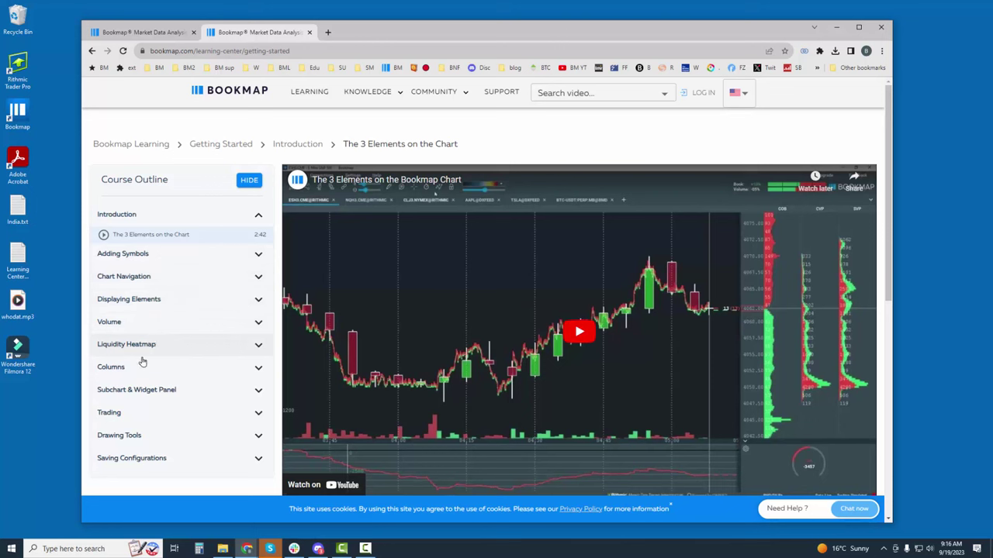
click(110, 413)
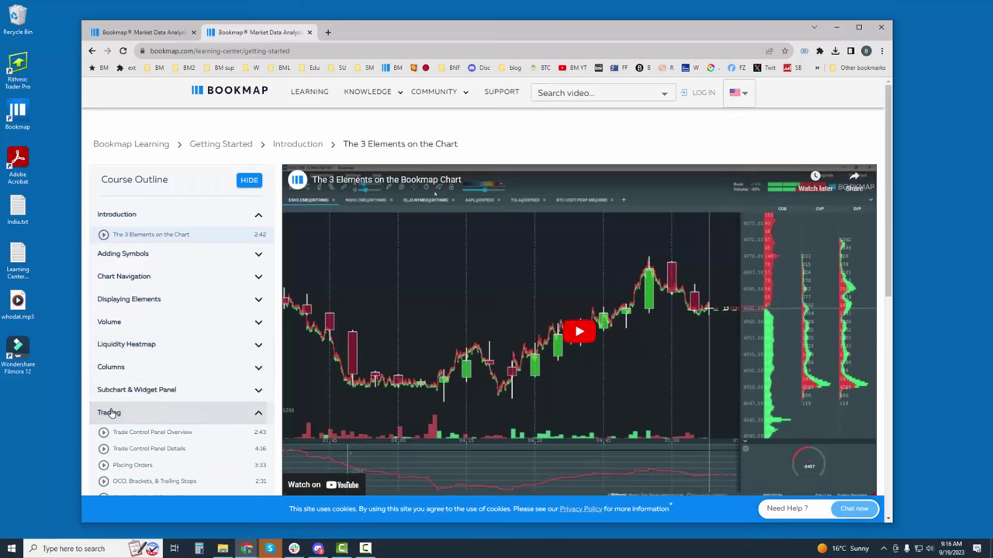
scroll(145, 350, down, 1)
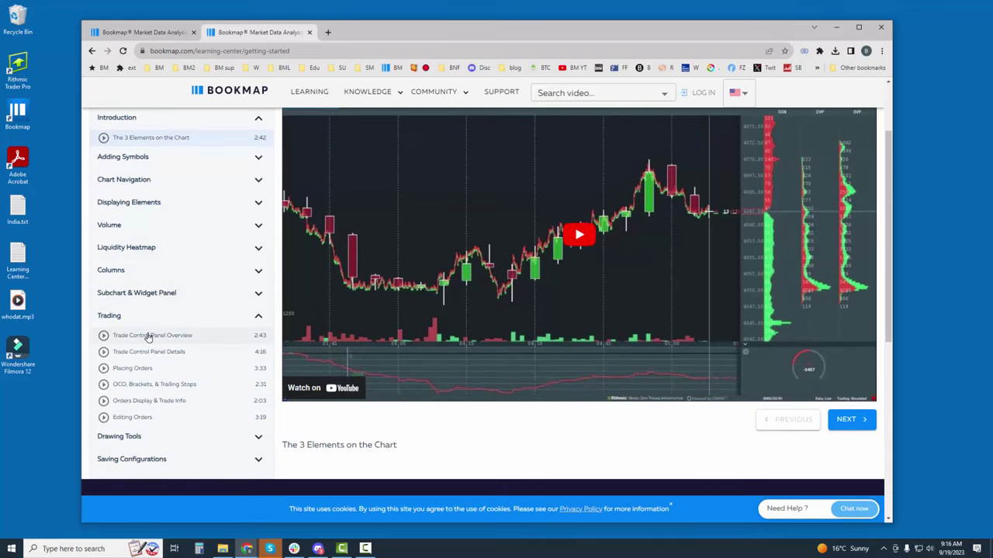